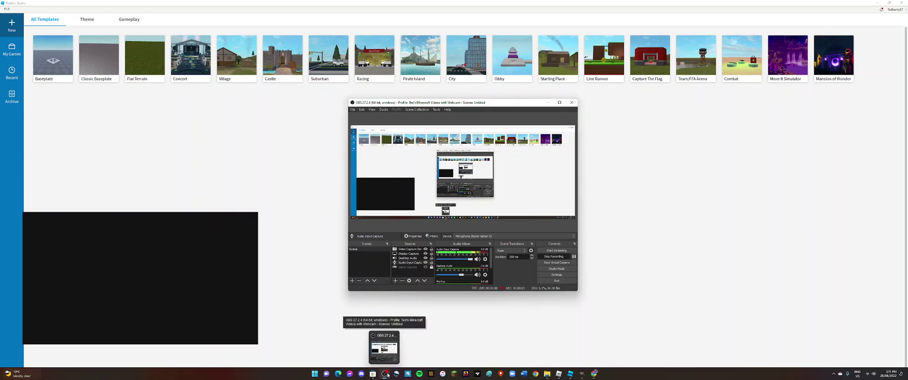
# Step: Minimize OBS to reveal the Roblox Studio All Templates gallery
pyautogui.click(386, 374)
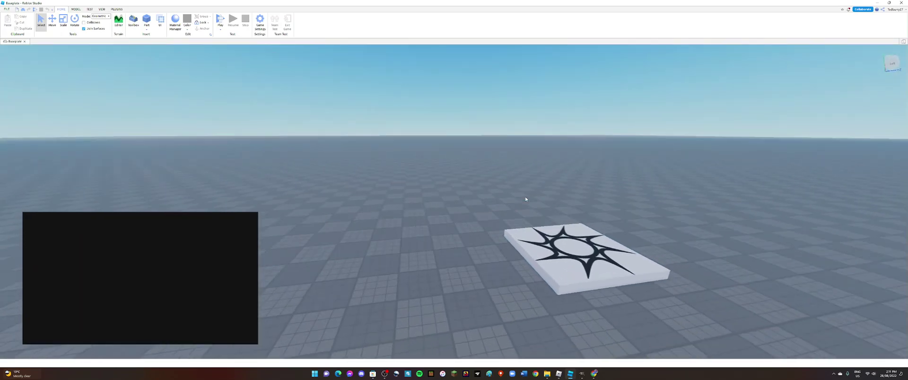
# Step: Orbit the camera to centre the star-decal part, then browse the Model, Test, View and Home tabs
pyautogui.moveTo(526, 199); pyautogui.dragTo(526, 199, button='right')
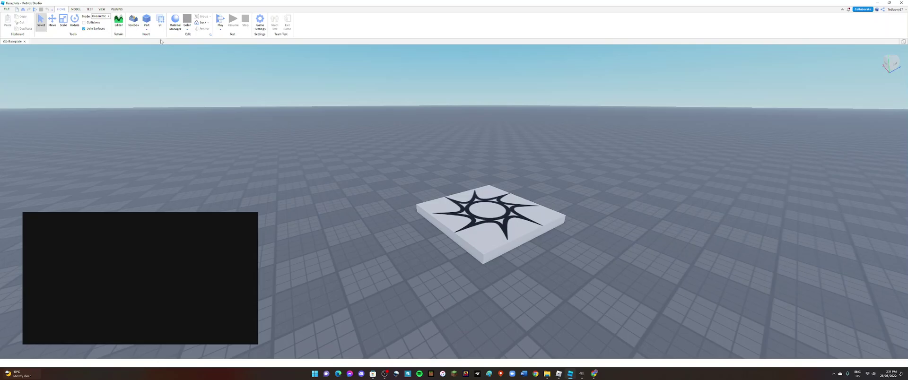
pyautogui.click(75, 9)
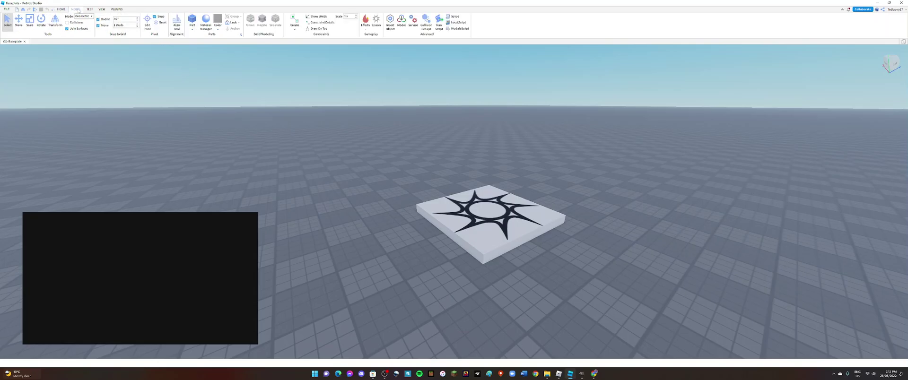
pyautogui.click(89, 9)
pyautogui.click(101, 9)
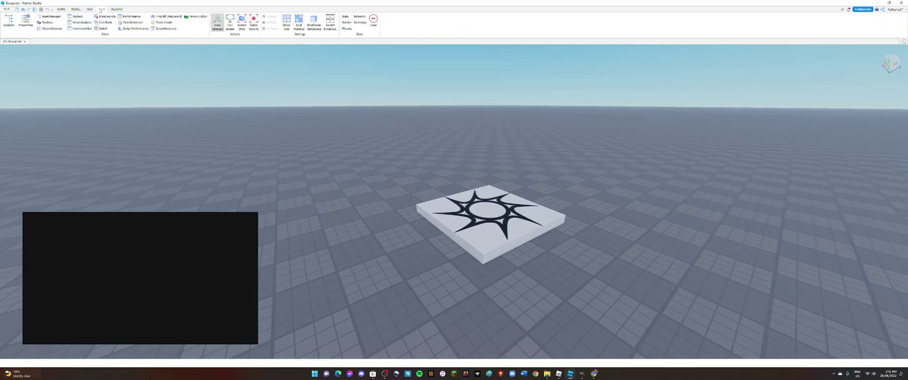
pyautogui.click(63, 9)
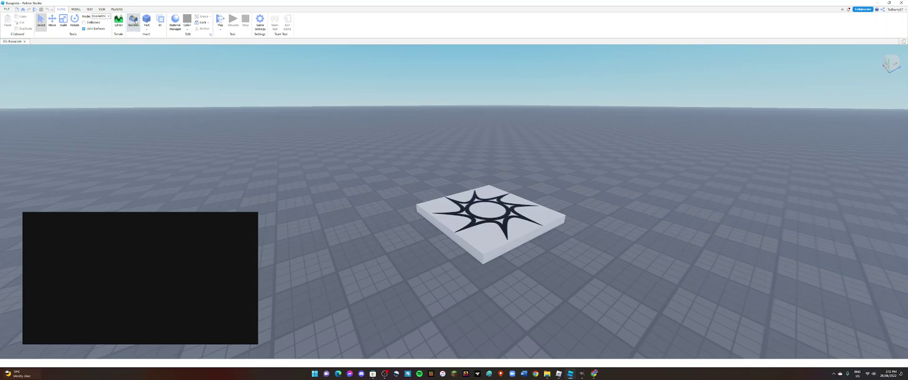
# Step: In the Toolbox, switch from Meshes back to Models and search for 'Gymnastics tools'
pyautogui.click(134, 20)
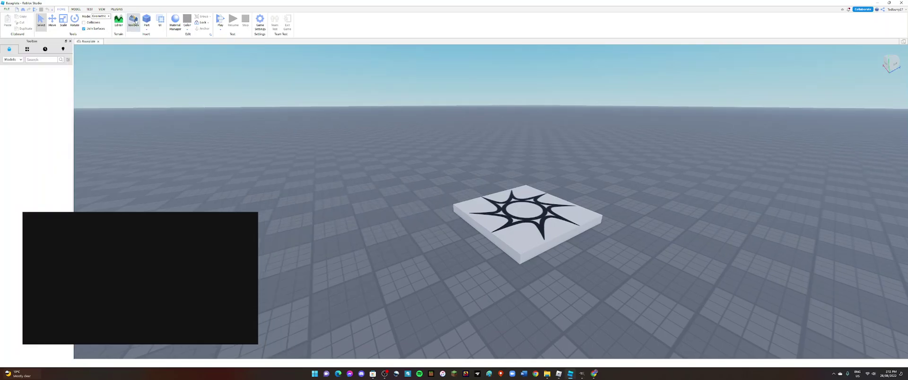
pyautogui.click(51, 59)
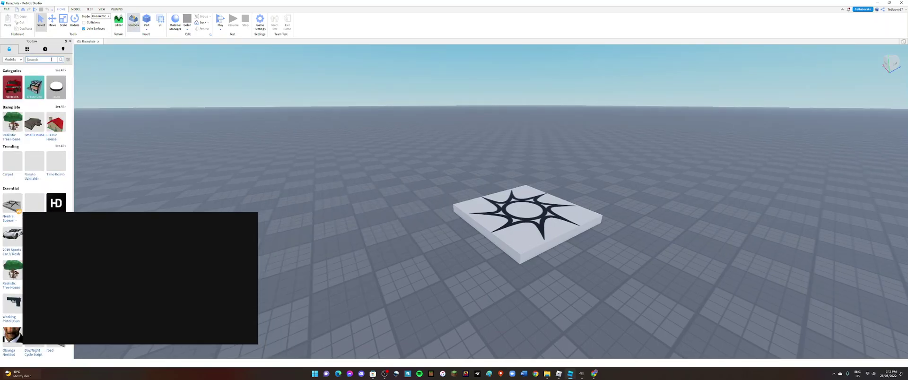
pyautogui.click(13, 60)
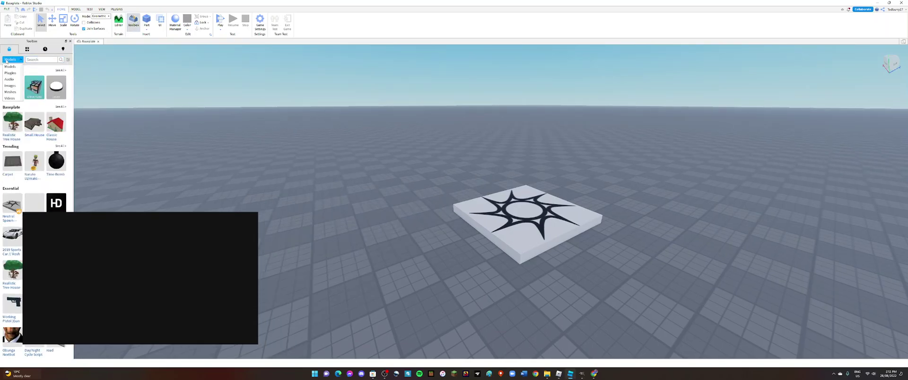
pyautogui.click(21, 93)
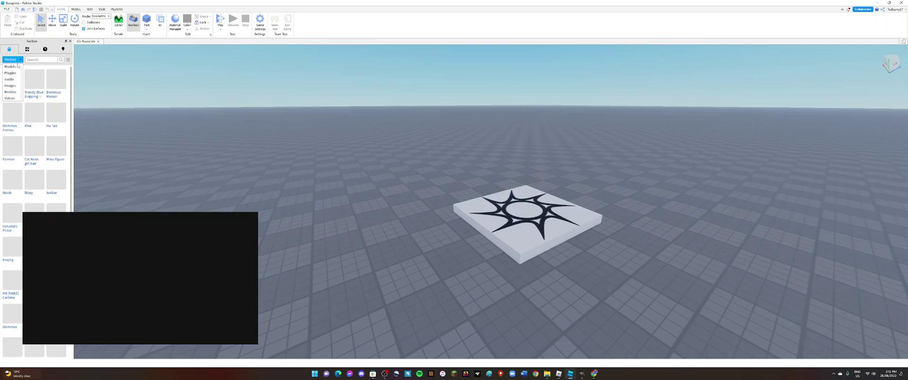
pyautogui.click(16, 61)
pyautogui.click(18, 70)
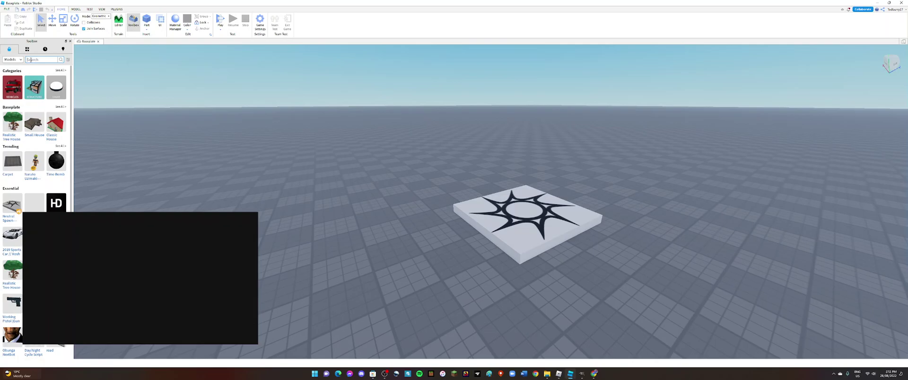
pyautogui.write('G')
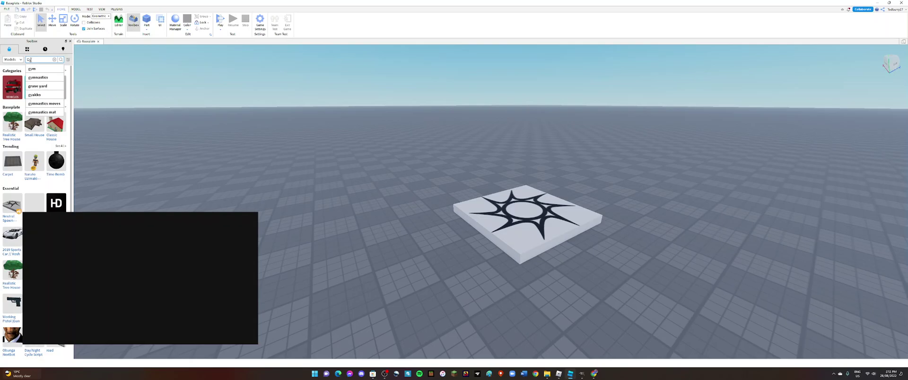
pyautogui.write('ymnastics to')
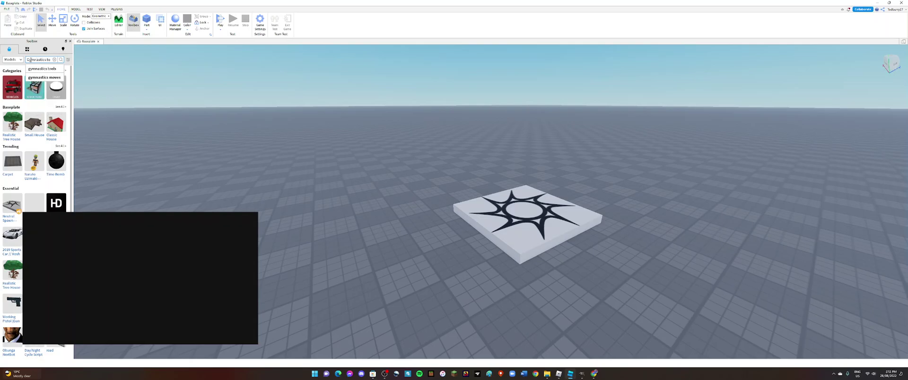
pyautogui.write('ols')
pyautogui.press('Return')
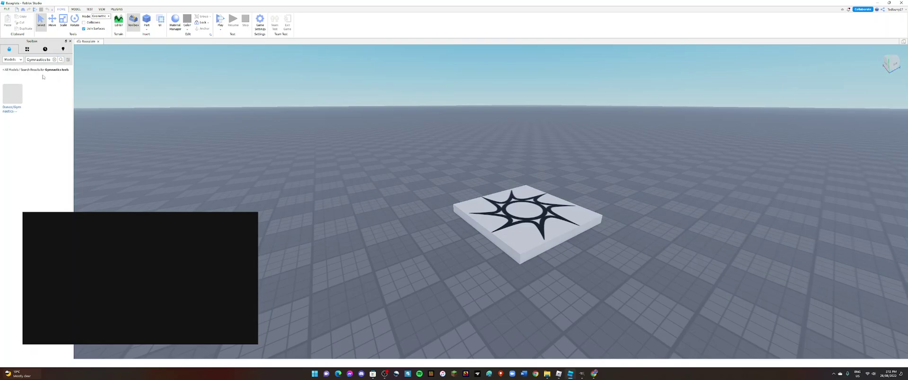
# Step: Replace the Toolbox search with 'Tumbling tool'
pyautogui.click(55, 59)
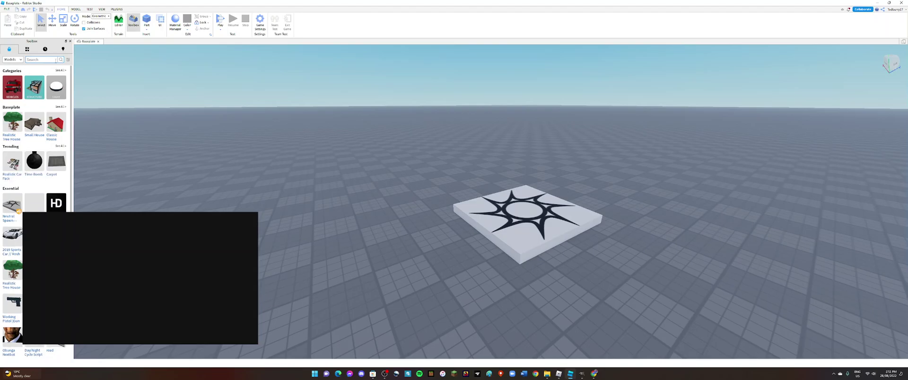
pyautogui.write('Tumbling tool')
pyautogui.press('Return')
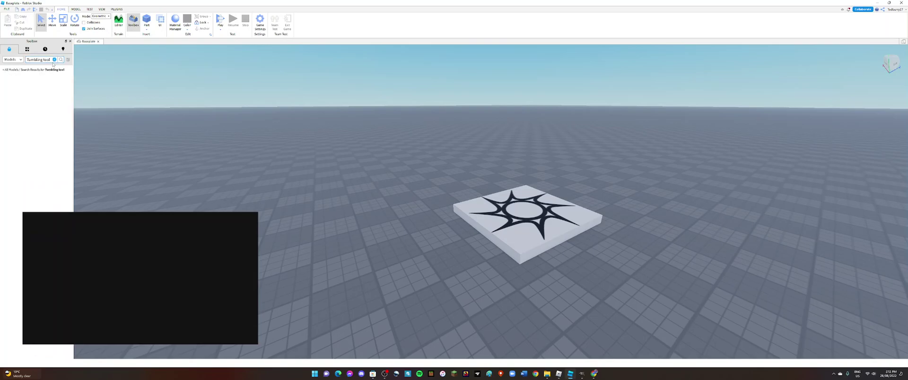
# Step: Search Toolbox models for 'Tumblin' and scroll through the results
pyautogui.click(54, 60)
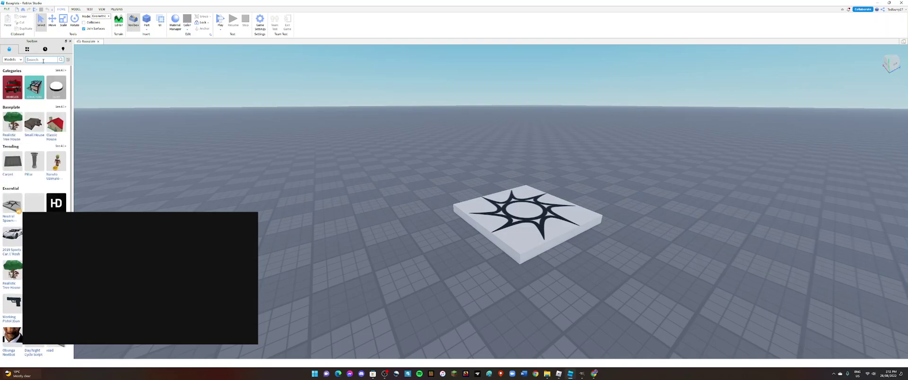
pyautogui.write('Tum')
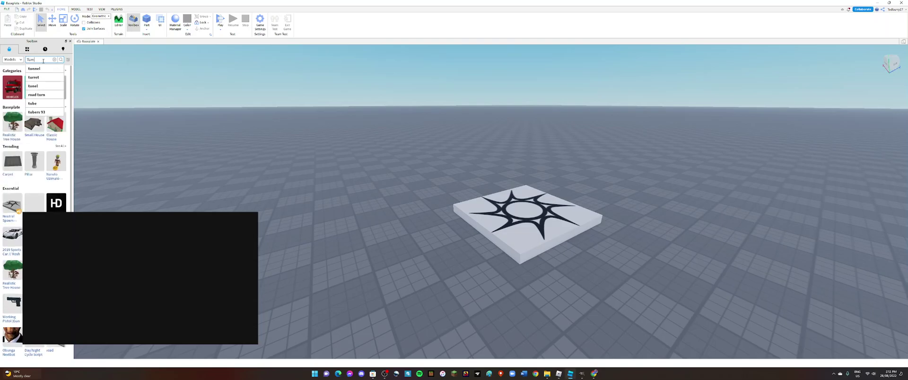
pyautogui.write('bling')
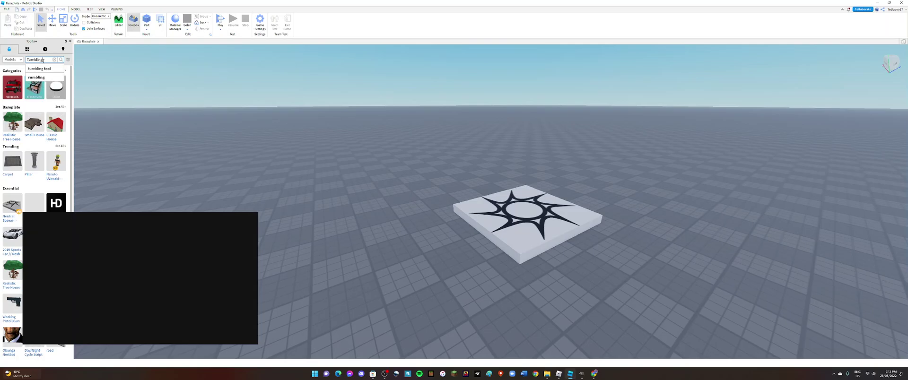
pyautogui.press('Return')
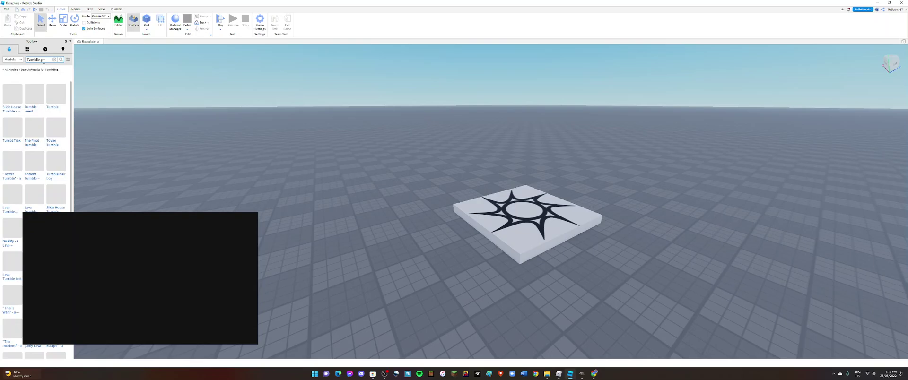
pyautogui.scroll(-3, 57, 211)
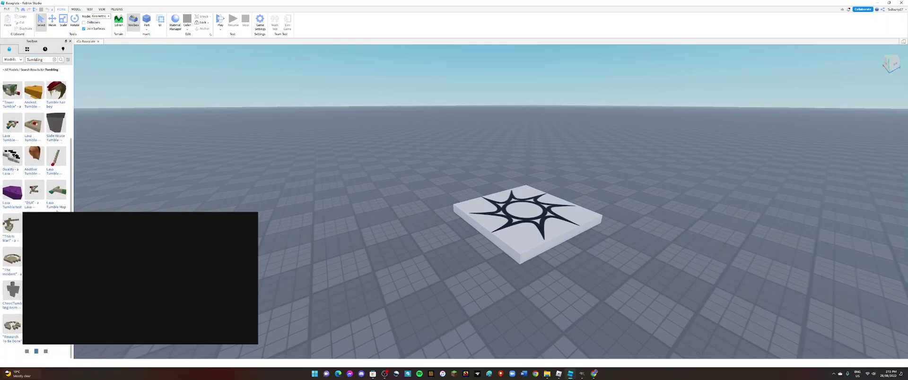
pyautogui.scroll(-5, 56, 211)
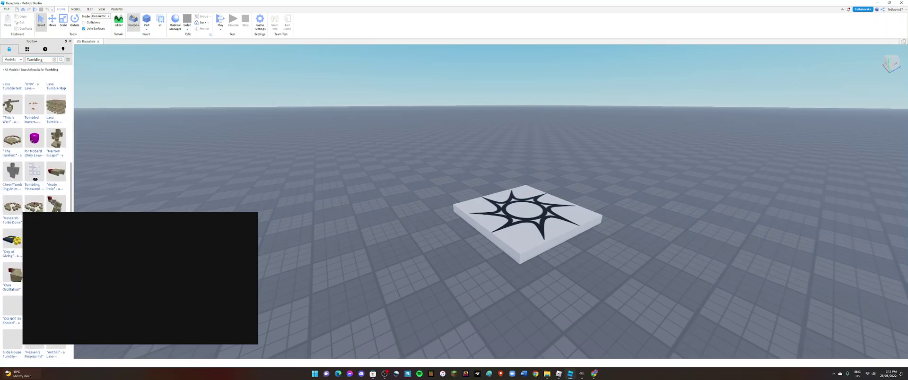
pyautogui.scroll(4, 56, 208)
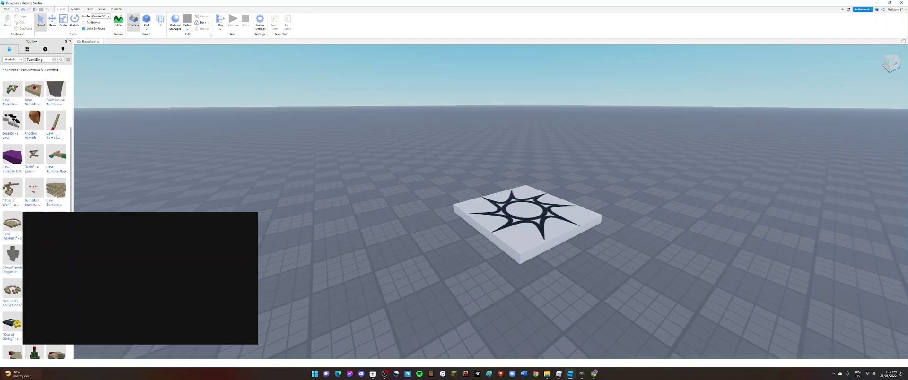
# Step: Search 'Tumbling tool' again, then clear the search back to the Toolbox home page
pyautogui.click(47, 60)
pyautogui.write('tool')
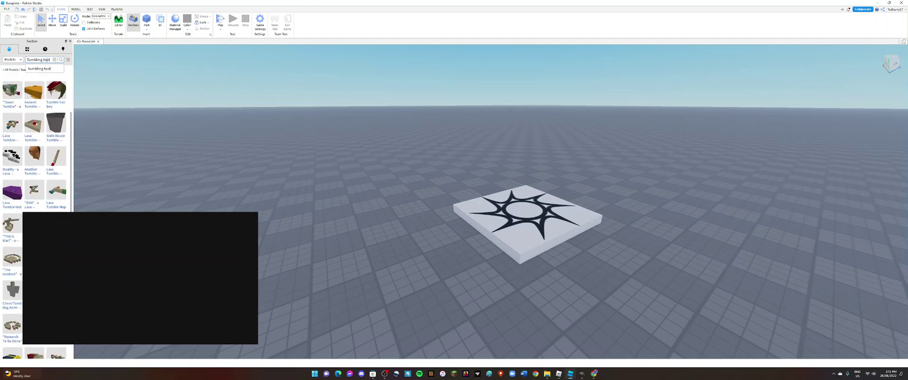
pyautogui.press('Return')
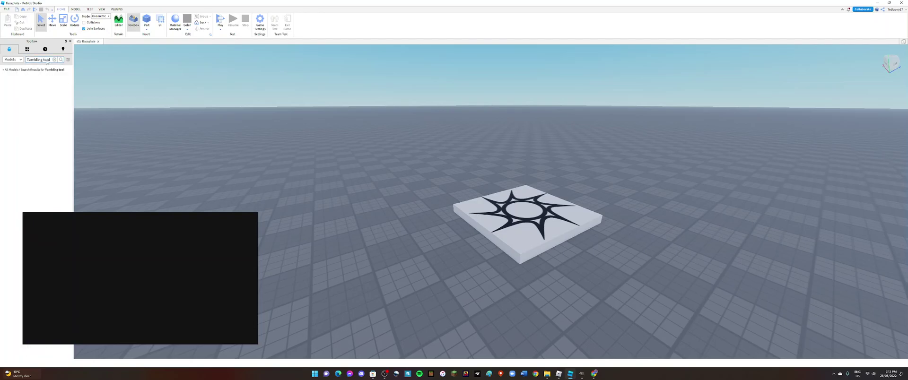
pyautogui.click(54, 60)
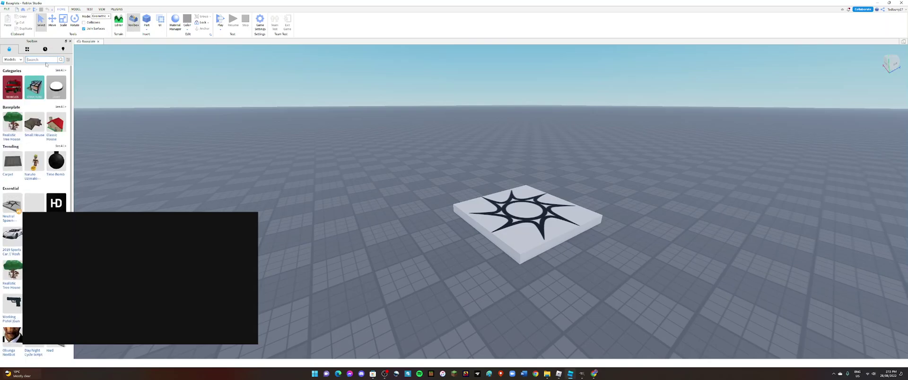
pyautogui.click(45, 59)
pyautogui.click(7, 9)
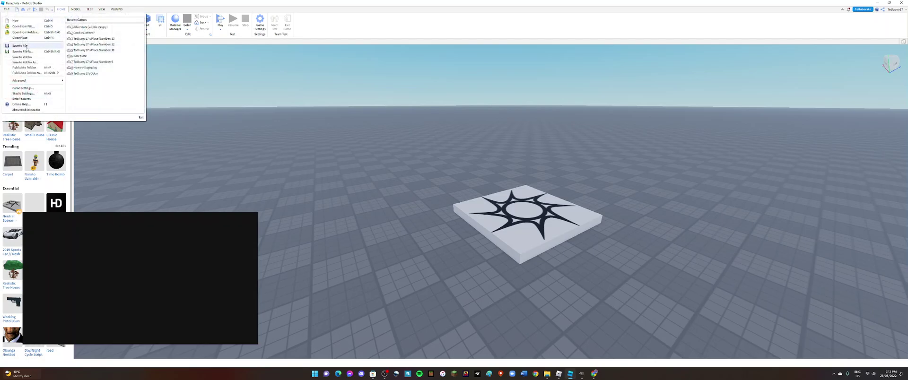
pyautogui.click(39, 88)
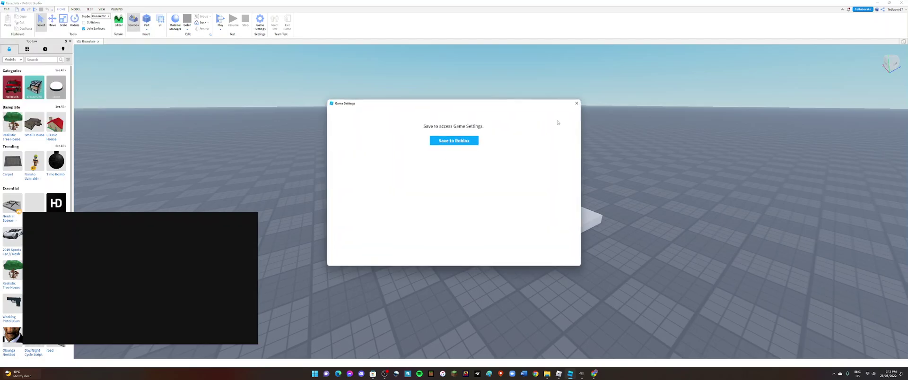
pyautogui.click(577, 104)
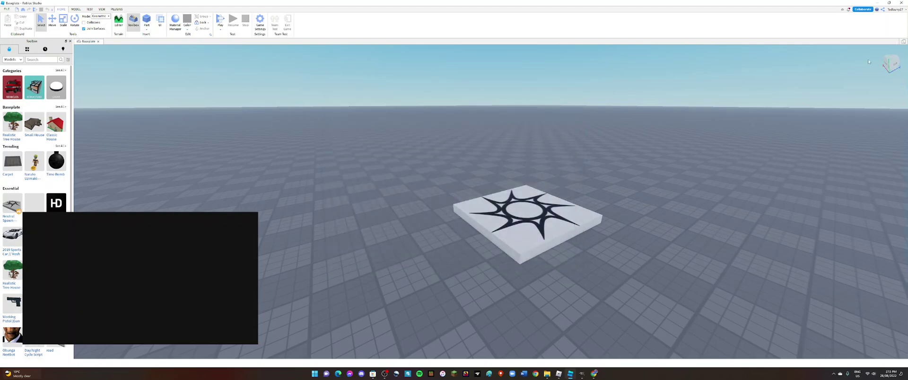
pyautogui.moveTo(570, 377)
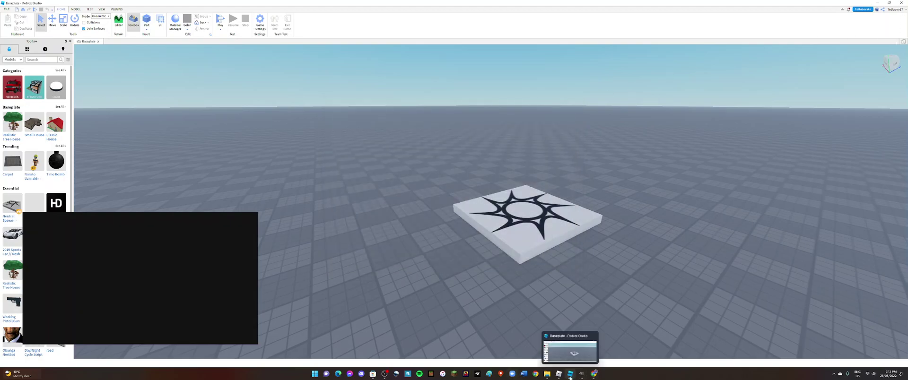
# Step: Close Baseplate without saving, then ignore the Auto-Recovery prompt after relaunching Studio
pyautogui.click(901, 3)
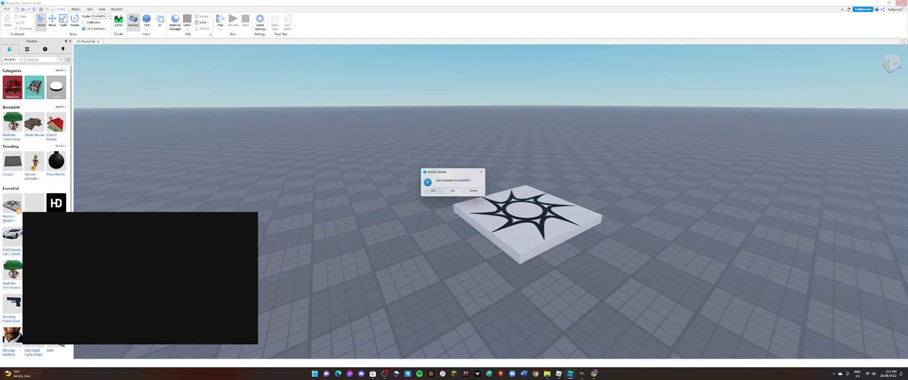
pyautogui.click(453, 191)
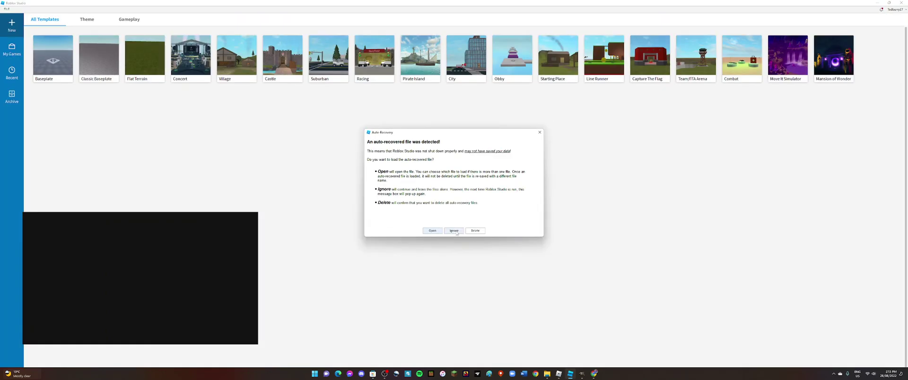
pyautogui.click(454, 230)
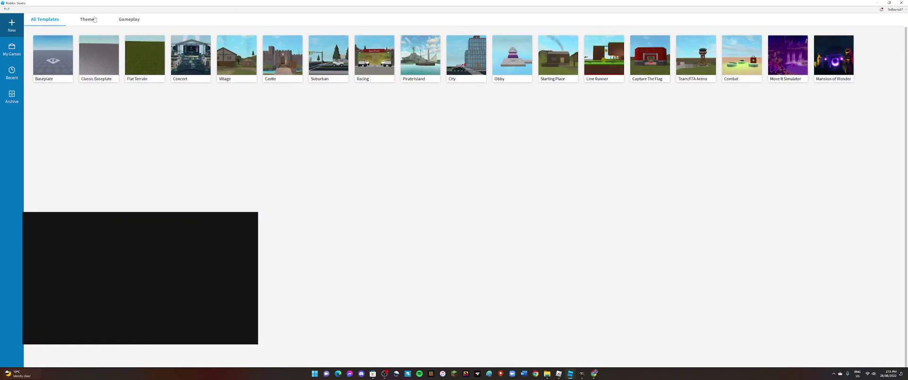
# Step: Open the 'Home village play' place from My Games
pyautogui.click(18, 45)
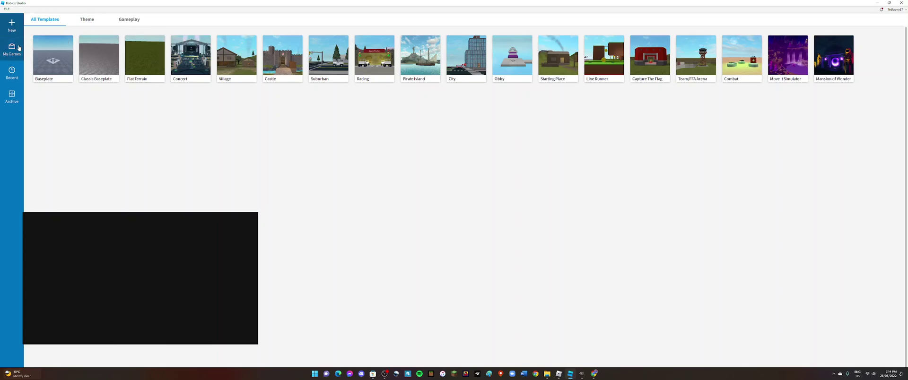
pyautogui.moveTo(111, 59)
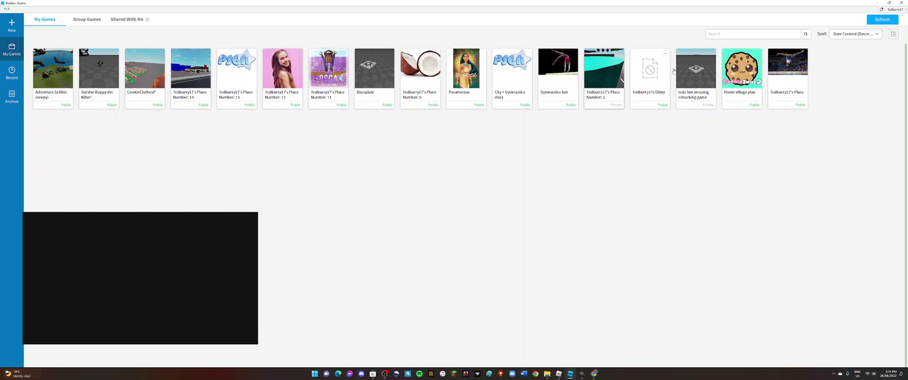
pyautogui.click(752, 67)
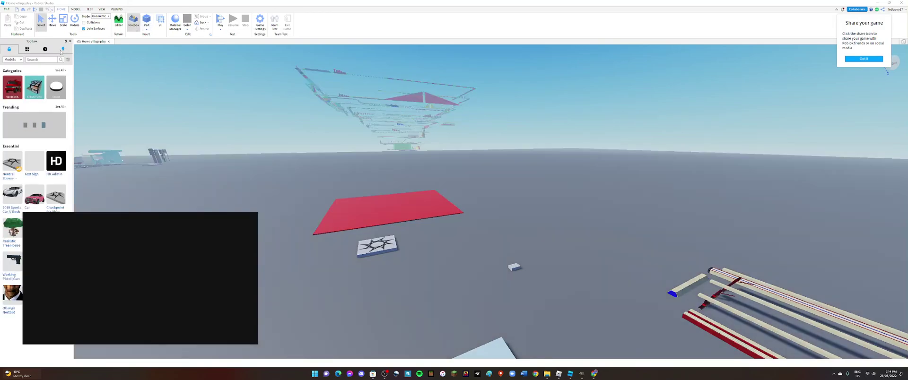
# Step: Search the Toolbox models for 'Tumbling tool'
pyautogui.click(40, 59)
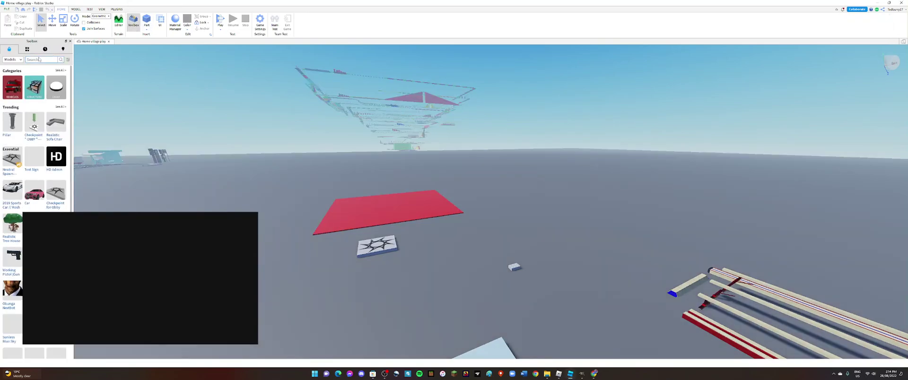
pyautogui.write('Tu')
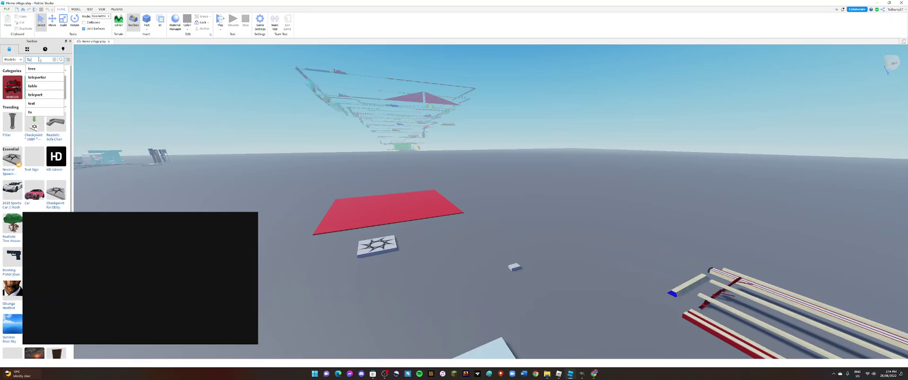
pyautogui.write('mb')
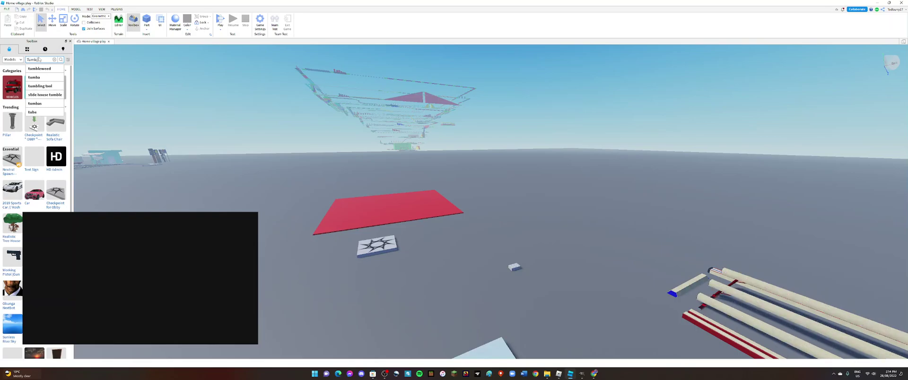
pyautogui.write('ling to')
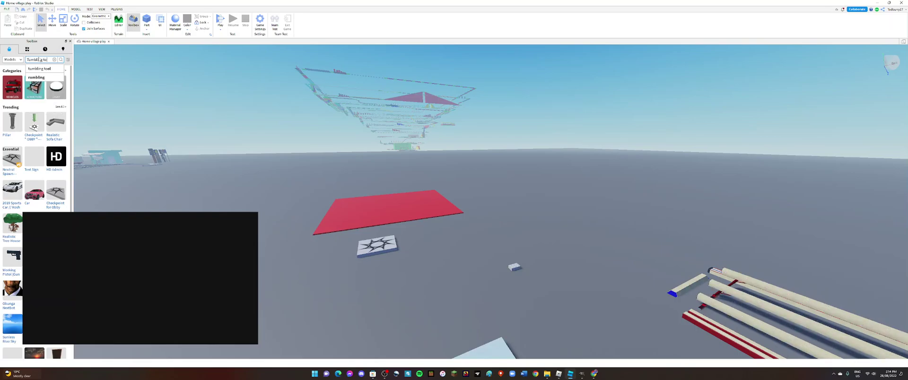
pyautogui.write('ol')
pyautogui.press('Return')
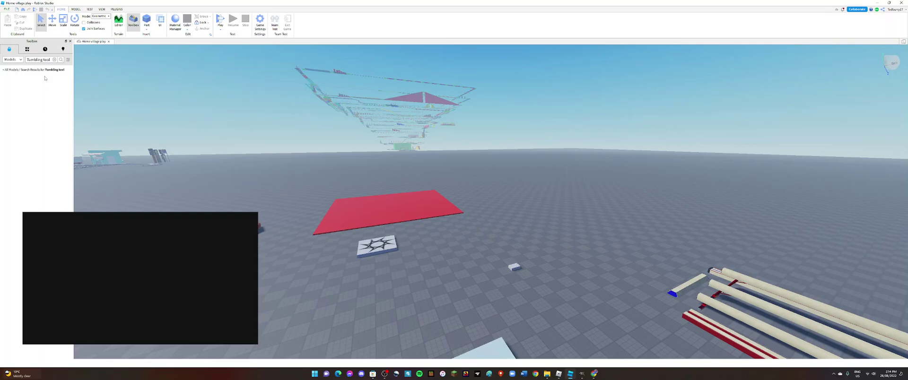
# Step: Check the File menu's recent games, then close the place and exit Roblox Studio
pyautogui.click(5, 9)
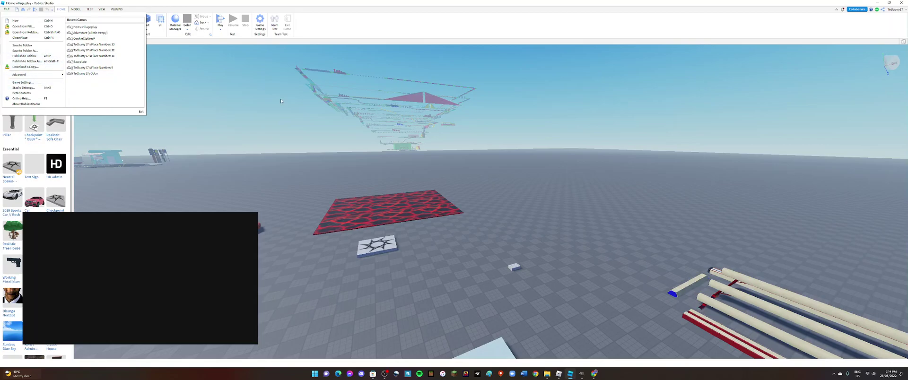
pyautogui.click(369, 158)
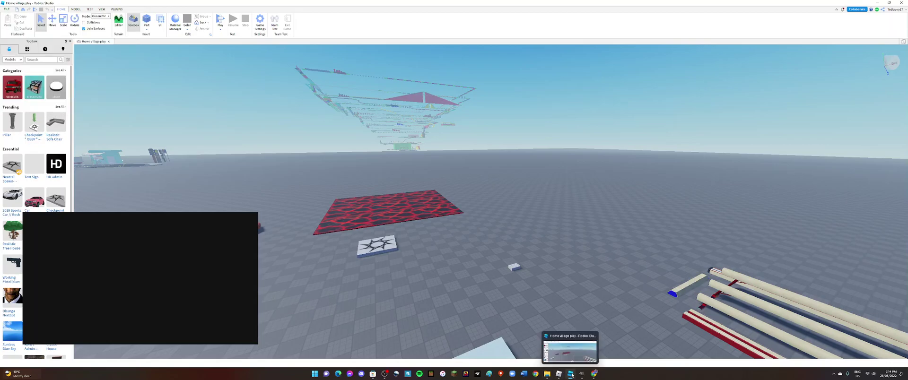
pyautogui.click(901, 2)
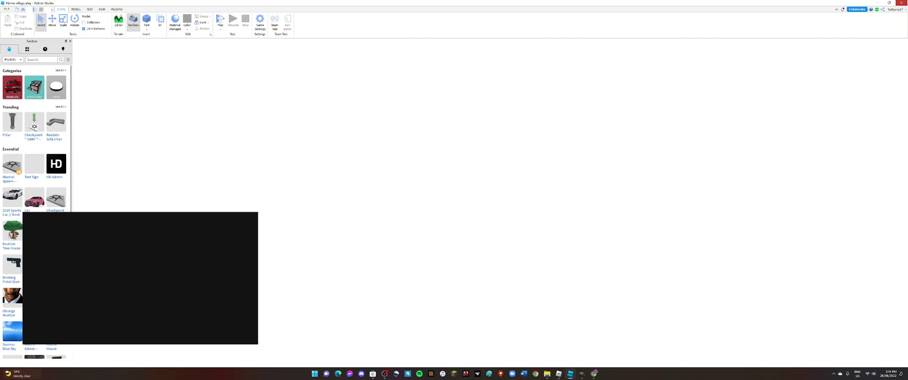
pyautogui.click(901, 3)
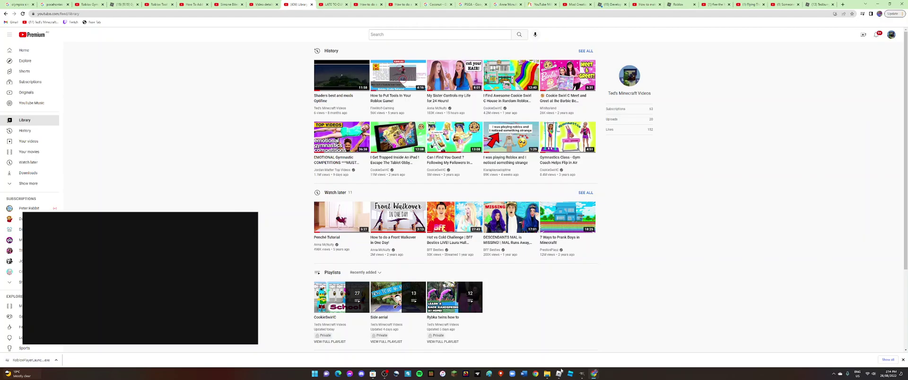
# Step: Relaunch Roblox Studio from the taskbar
pyautogui.moveTo(558, 373)
pyautogui.click(569, 375)
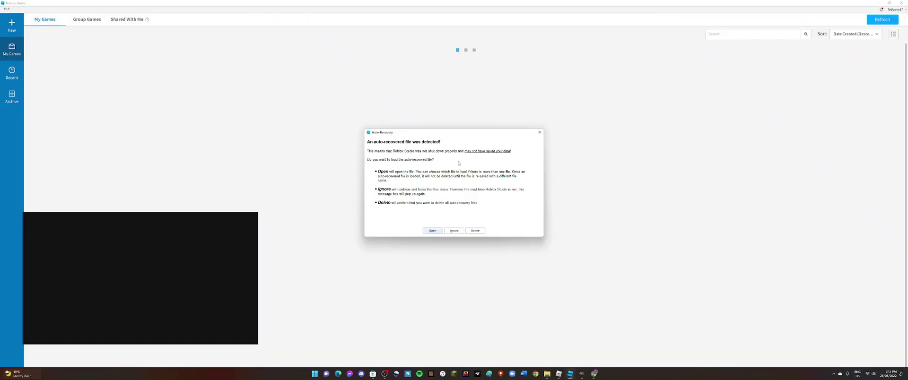
# Step: Ignore the auto-recovered file and open the 'Gymnastics fun' place from My Games
pyautogui.click(456, 232)
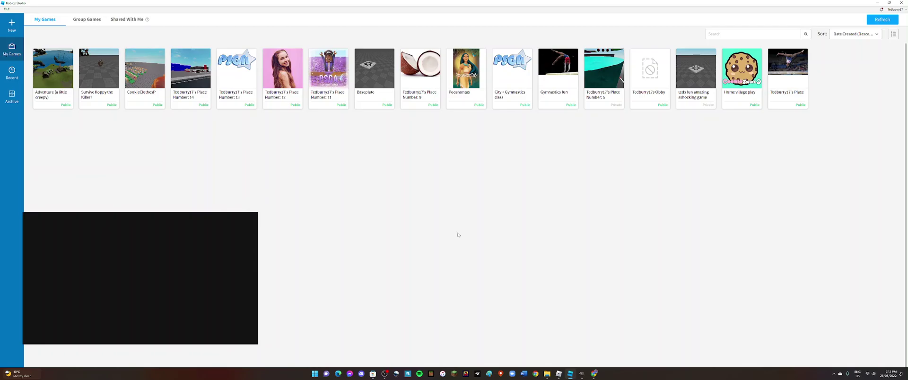
pyautogui.click(559, 83)
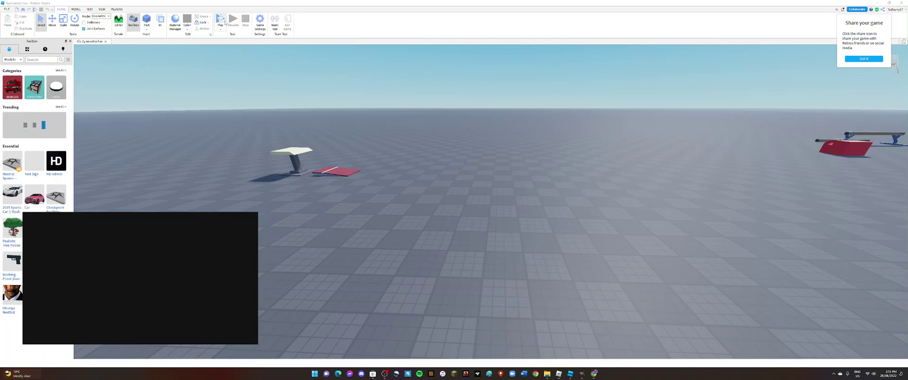
# Step: Start the Gymnastics fun play-test, walk forward, perform Double Front, then turn the camera toward the beams
pyautogui.click(221, 20)
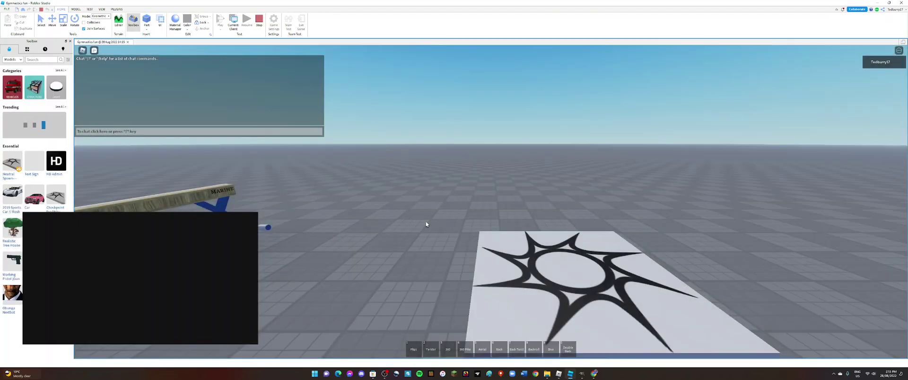
pyautogui.press('w')
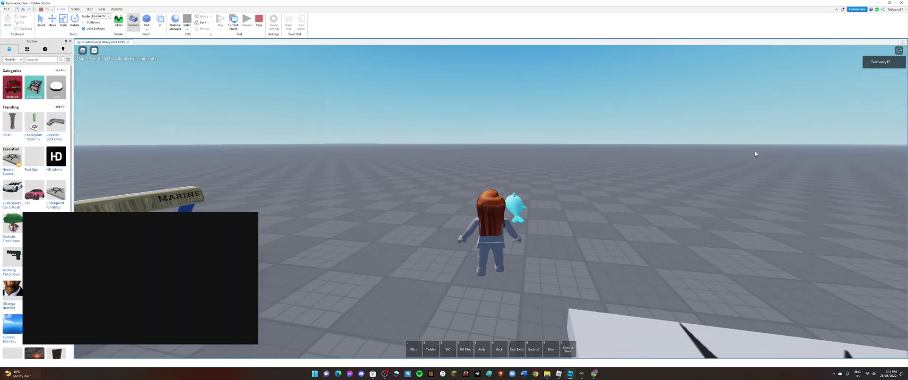
pyautogui.click(896, 62)
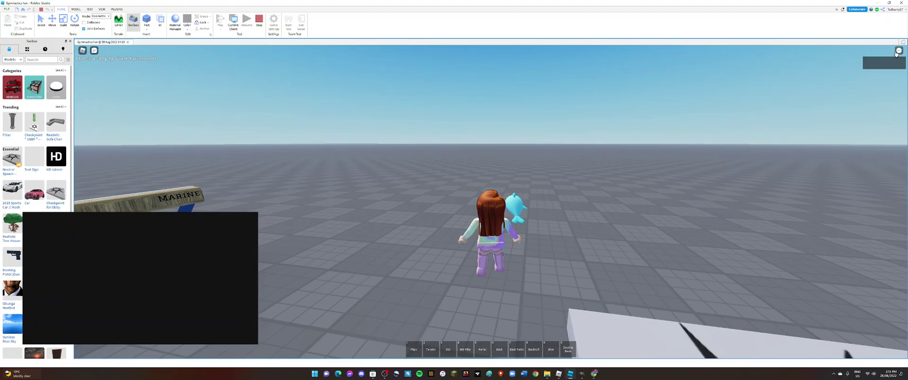
pyautogui.click(875, 92)
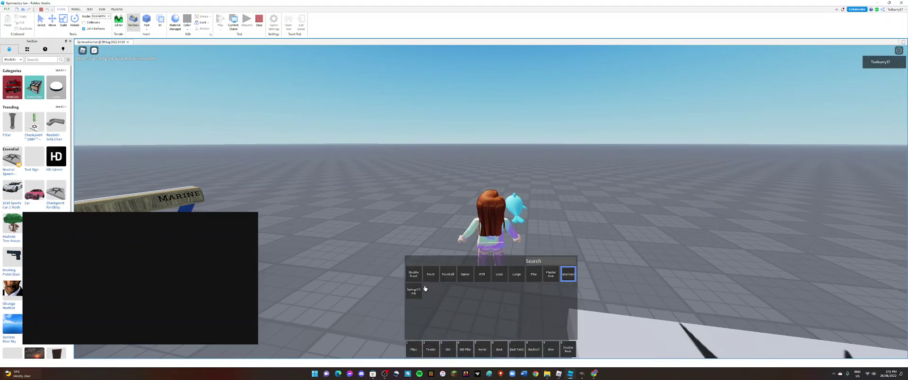
pyautogui.click(415, 274)
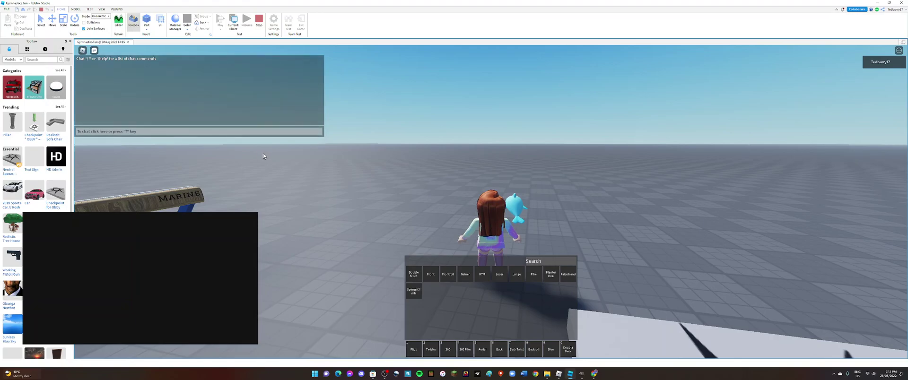
pyautogui.moveTo(343, 188); pyautogui.dragTo(496, 237, button='right')
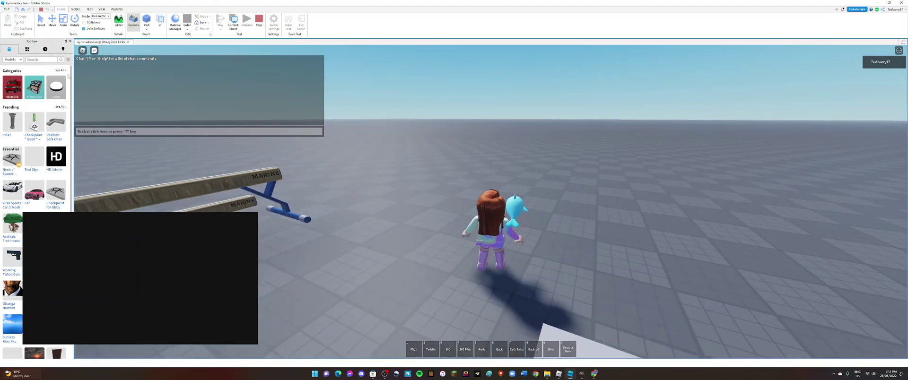
# Step: Run a Toolbox search for 'Tumbling tool' during the play-test, then switch to the OBS recording window
pyautogui.click(48, 60)
pyautogui.write('T')
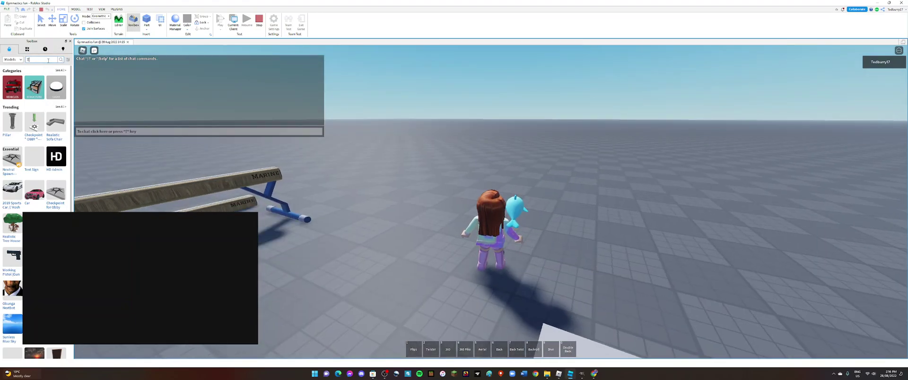
pyautogui.write('umbling')
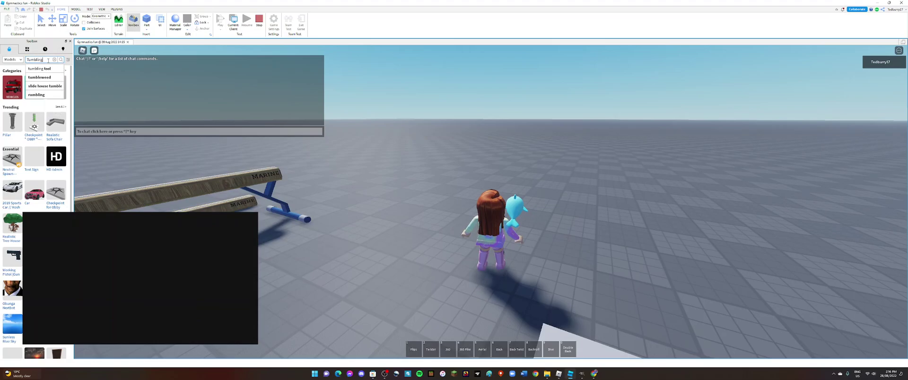
pyautogui.write(' tool')
pyautogui.press('Return')
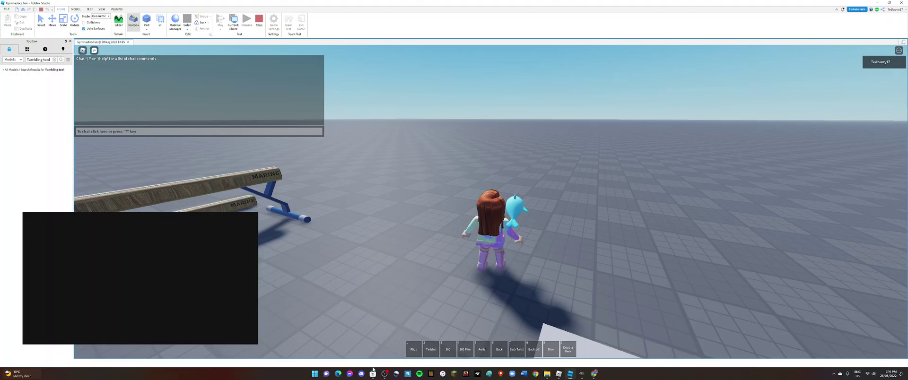
pyautogui.moveTo(384, 374)
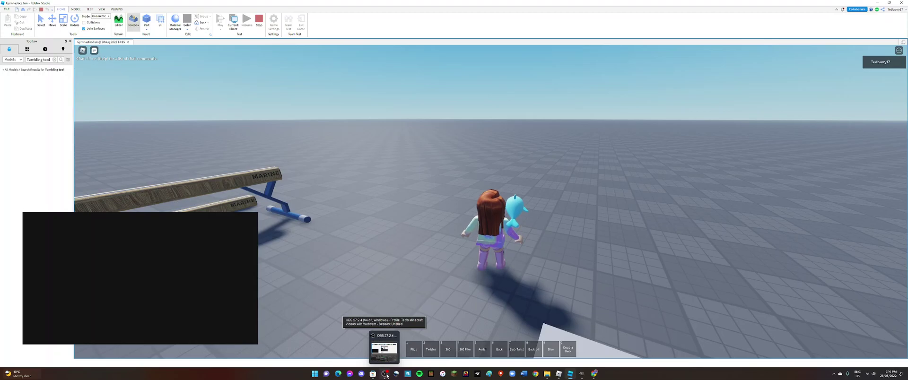
pyautogui.click(386, 375)
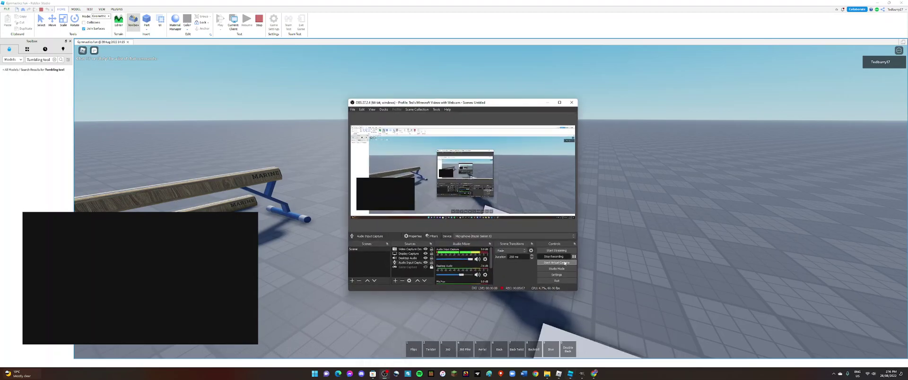